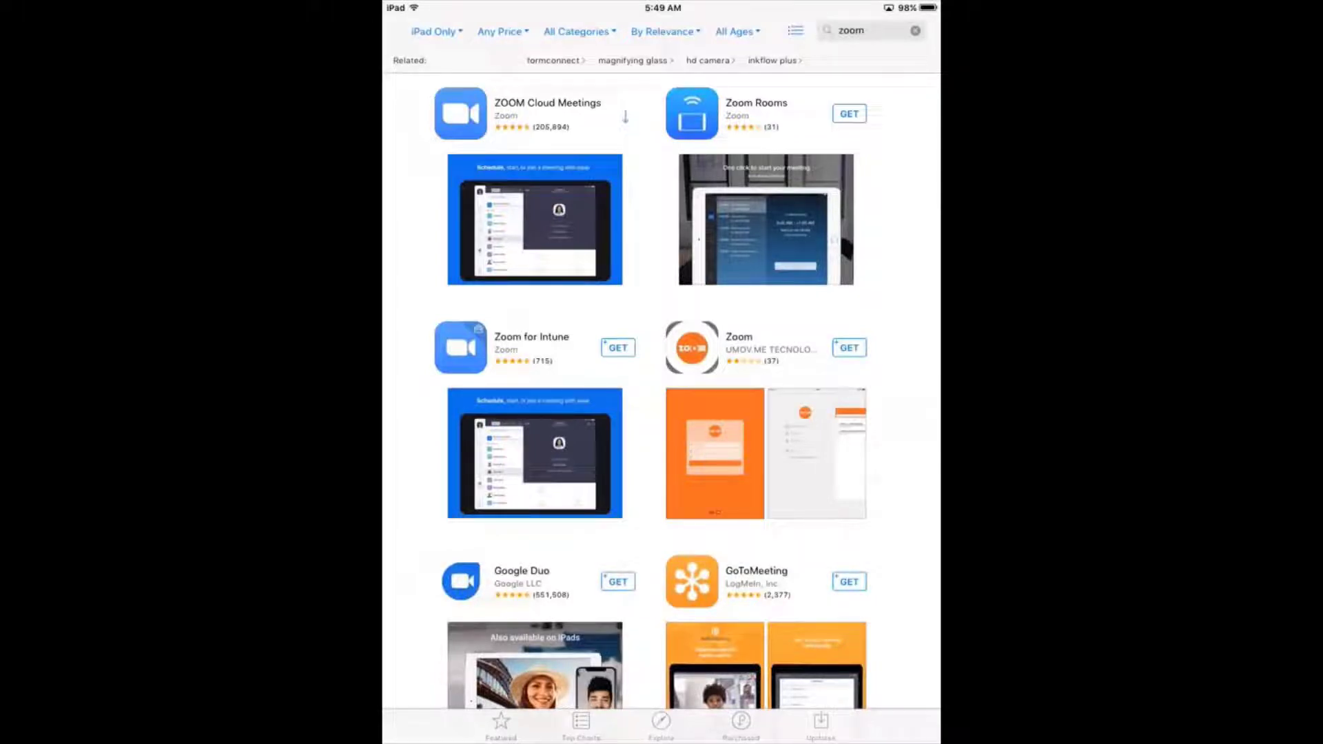
- Download ZOOM Cloud Meetings from its App Store listing
left_click(625, 115)
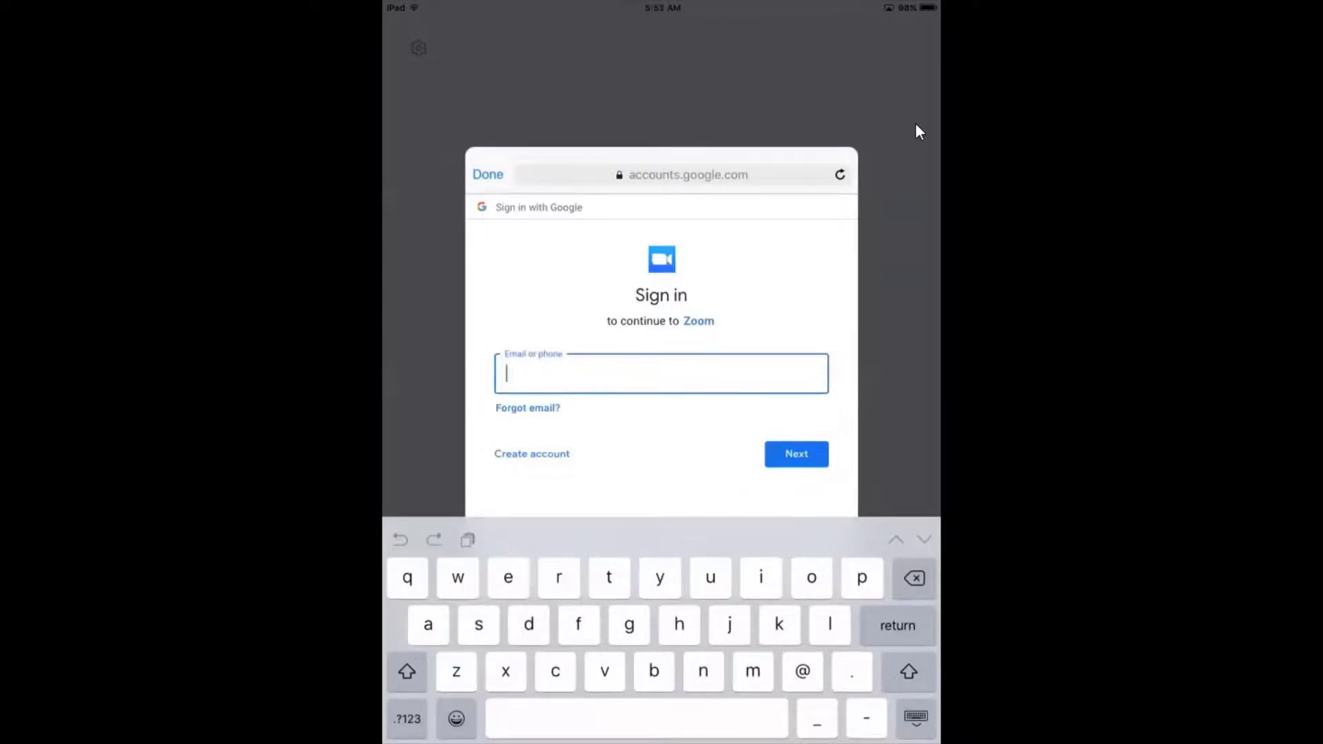
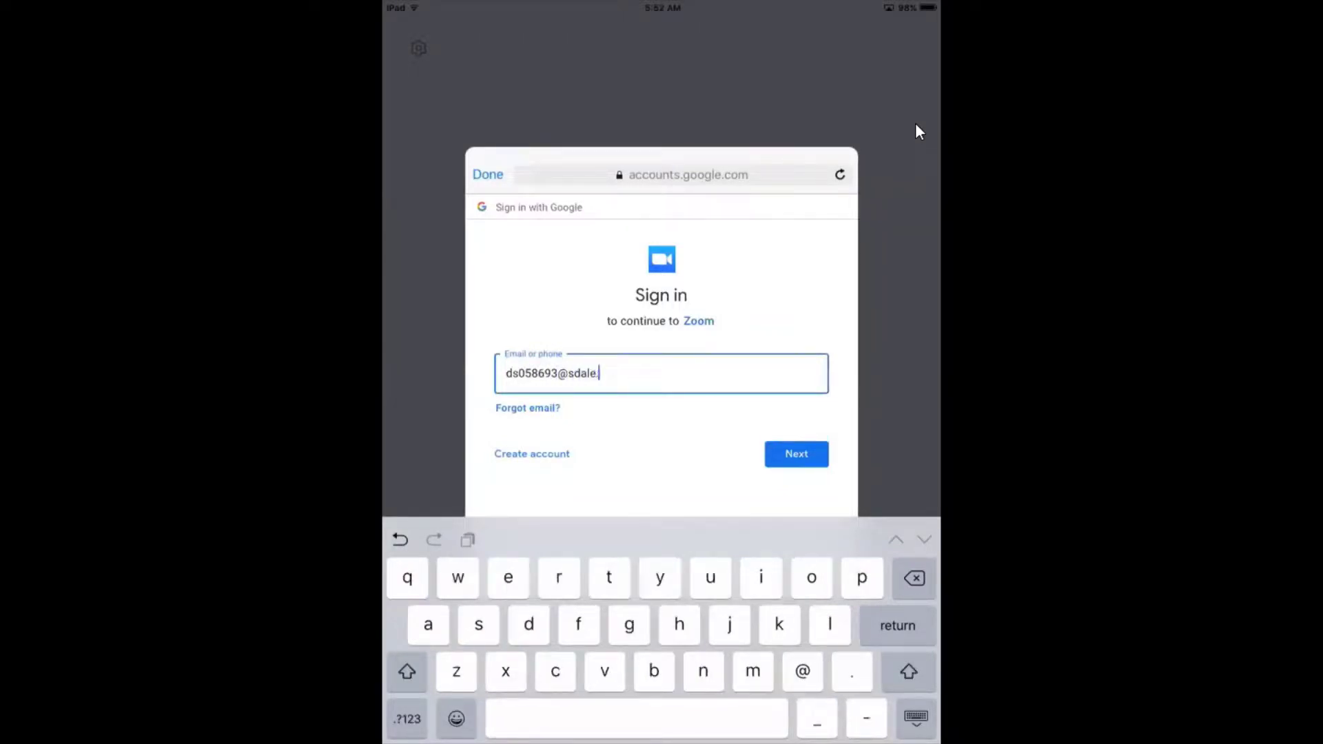
- Submit the Google account email and password to finish signing in to Zoom
key("Return")
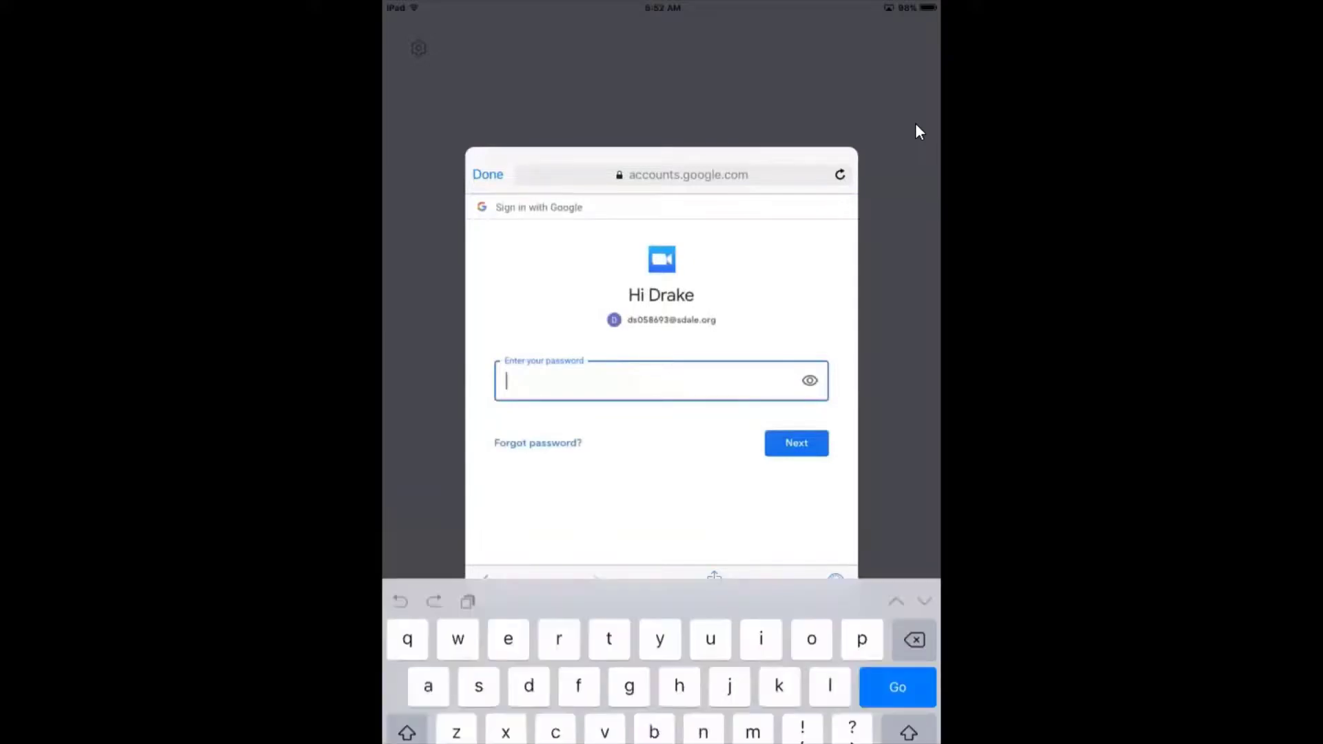
type("d")
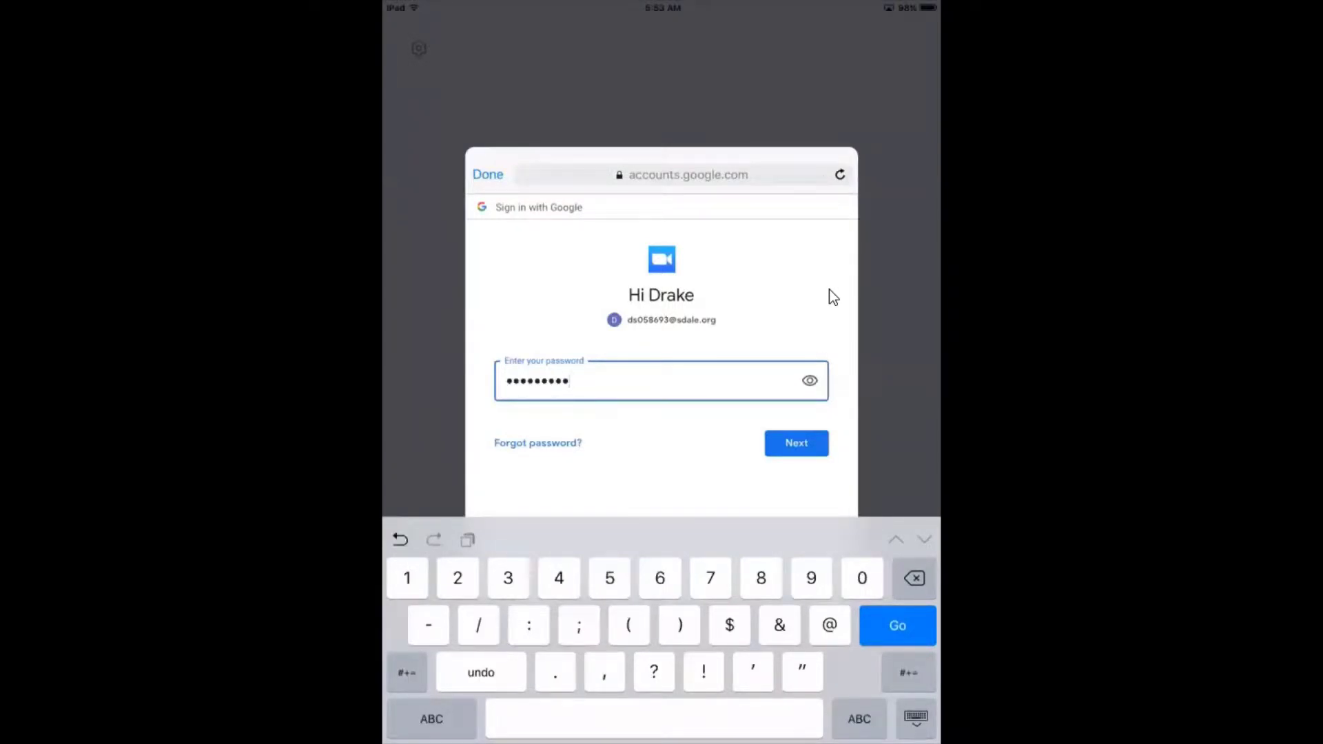
key("Return")
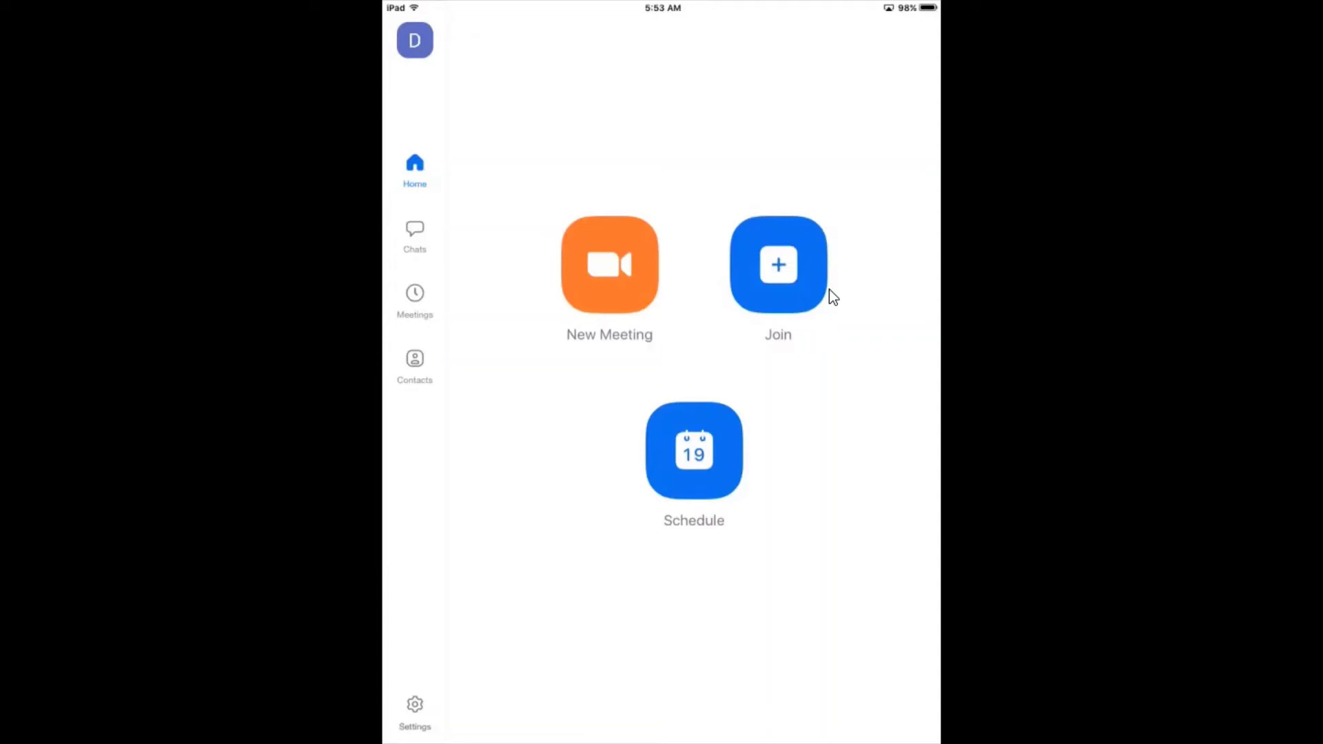
left_click(827, 293)
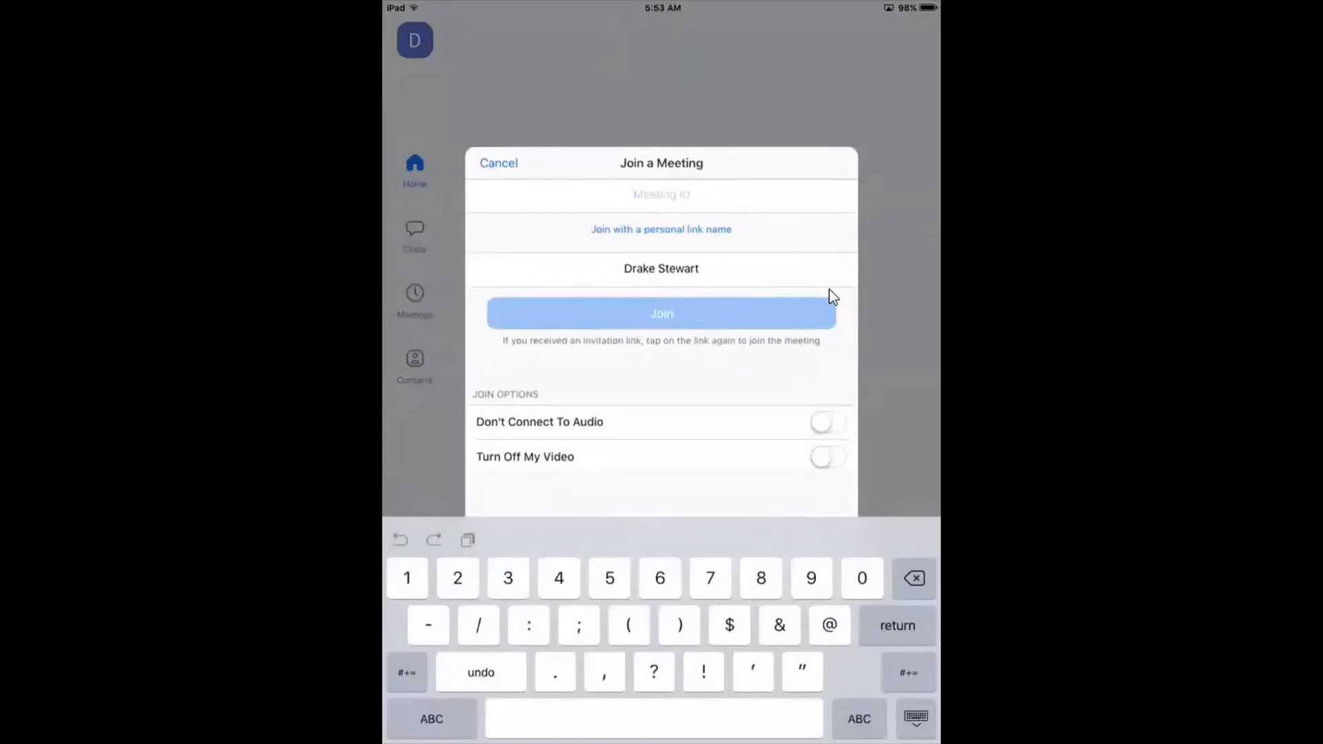
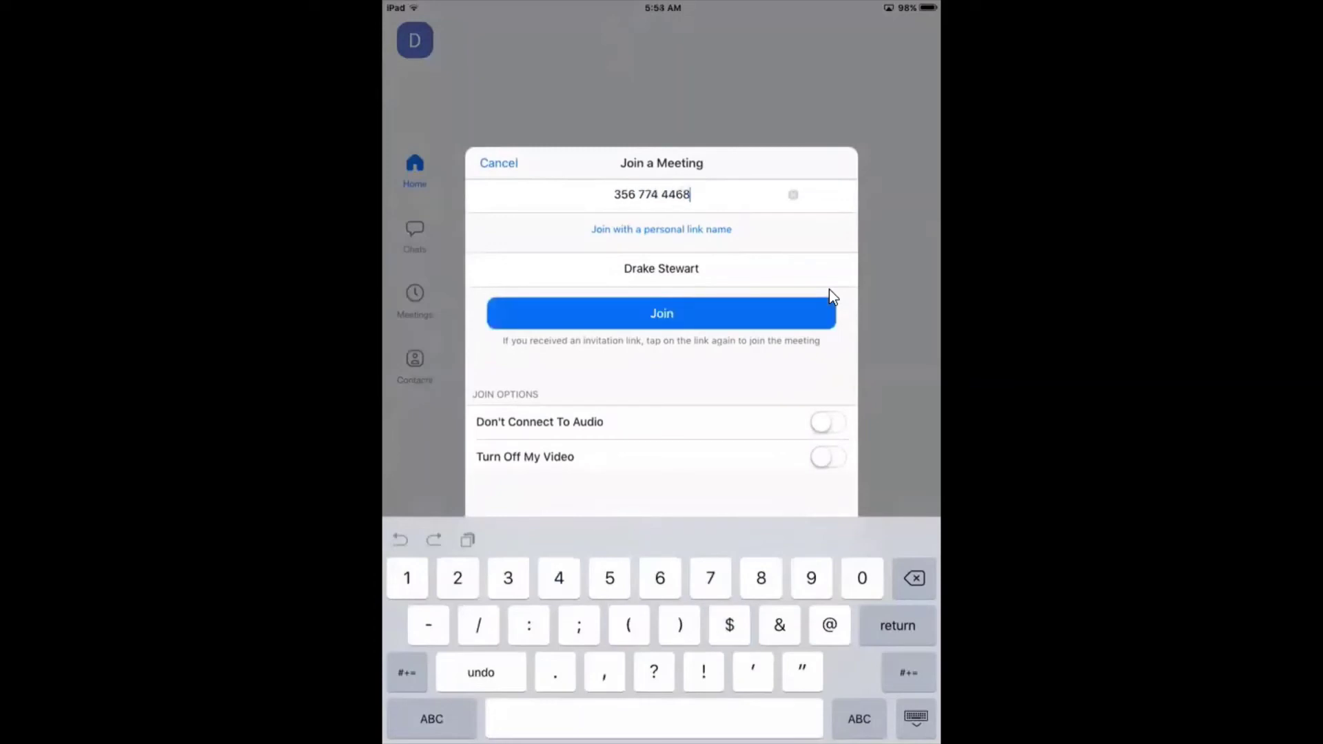